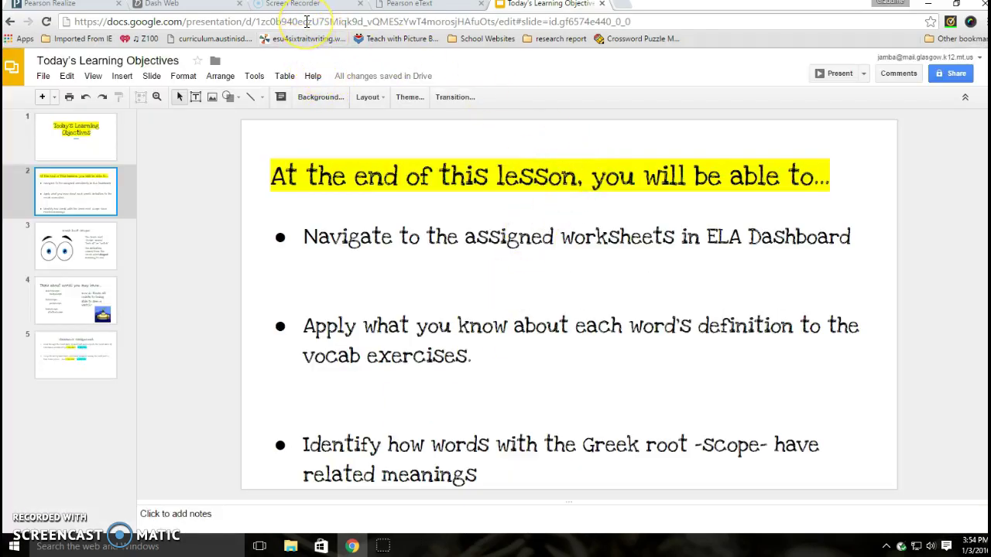
# - Switch to Pearson Realize, view the assignment form for Interactive Worksheets, and cancel it without assigning
pyautogui.click(78, 6)
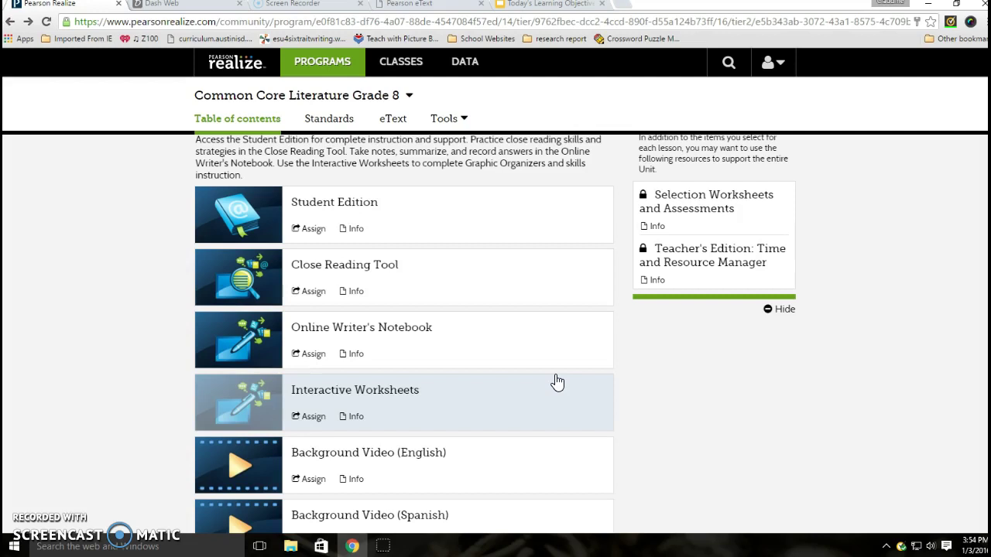
pyautogui.click(503, 390)
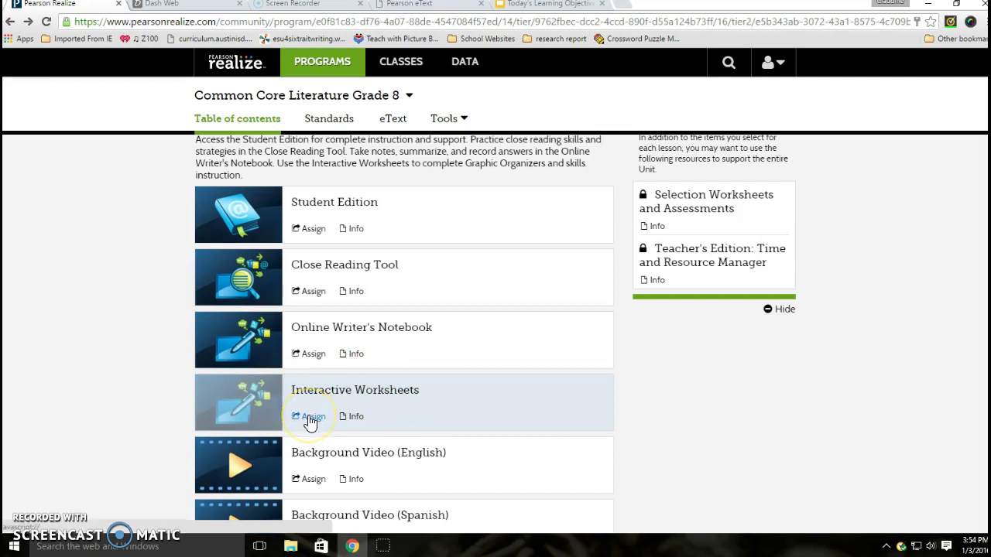
pyautogui.click(310, 418)
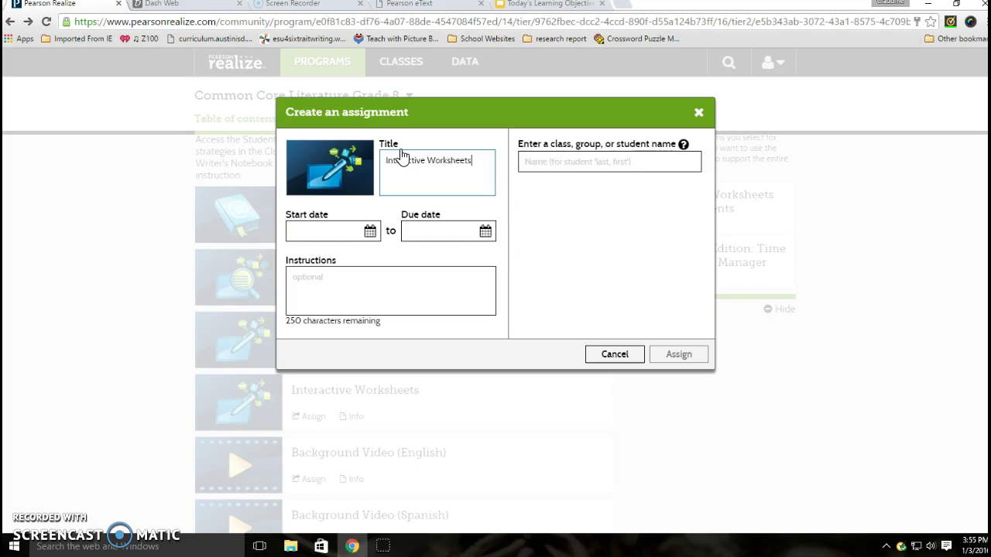
pyautogui.click(615, 355)
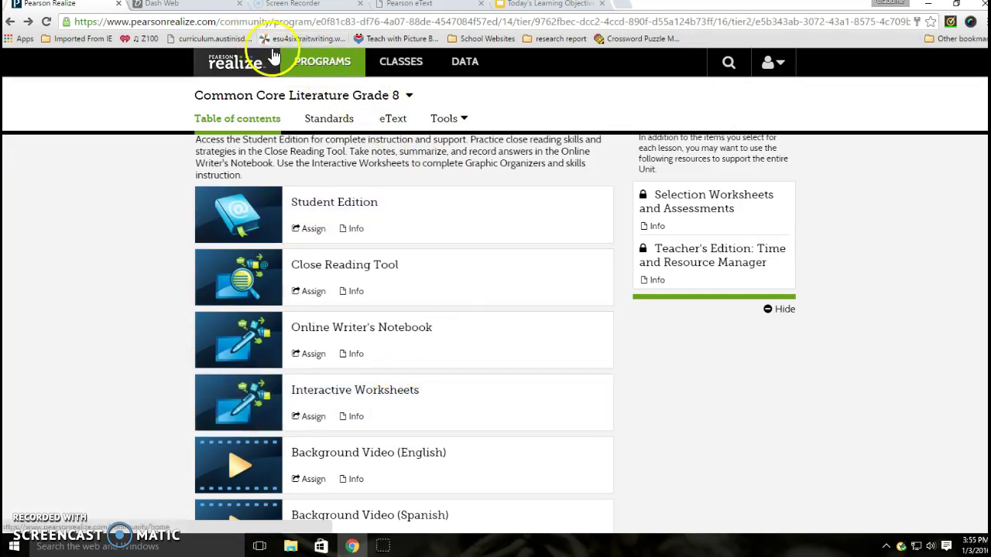
# - Switch to Dash Web and look through the Vocab Warm-up Word Lists page for "Raymond's Run"
pyautogui.click(217, 13)
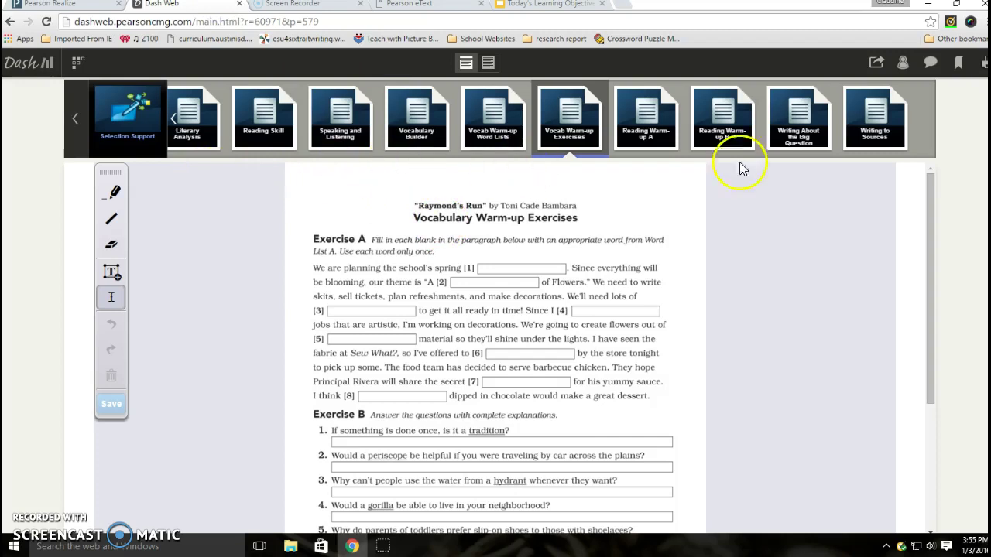
pyautogui.click(832, 163)
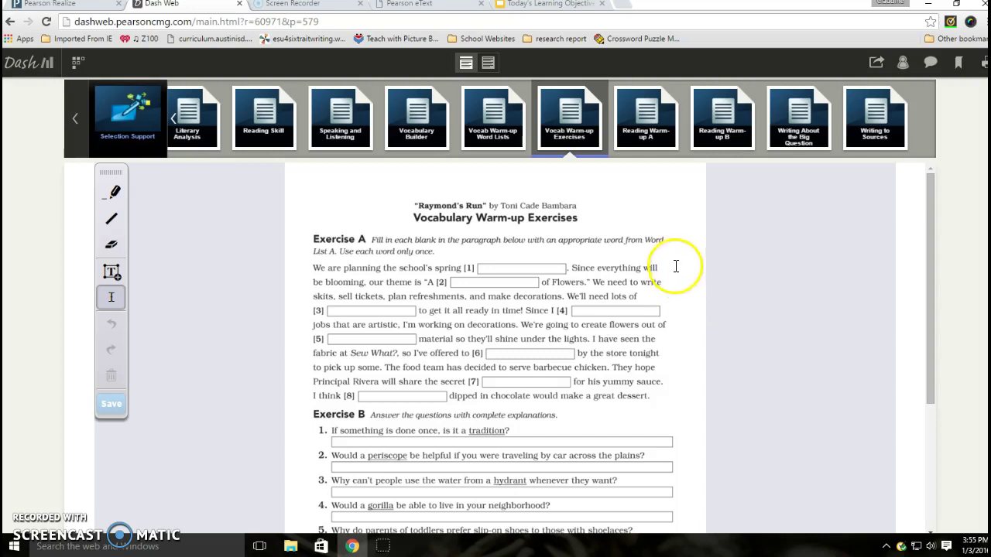
pyautogui.click(498, 144)
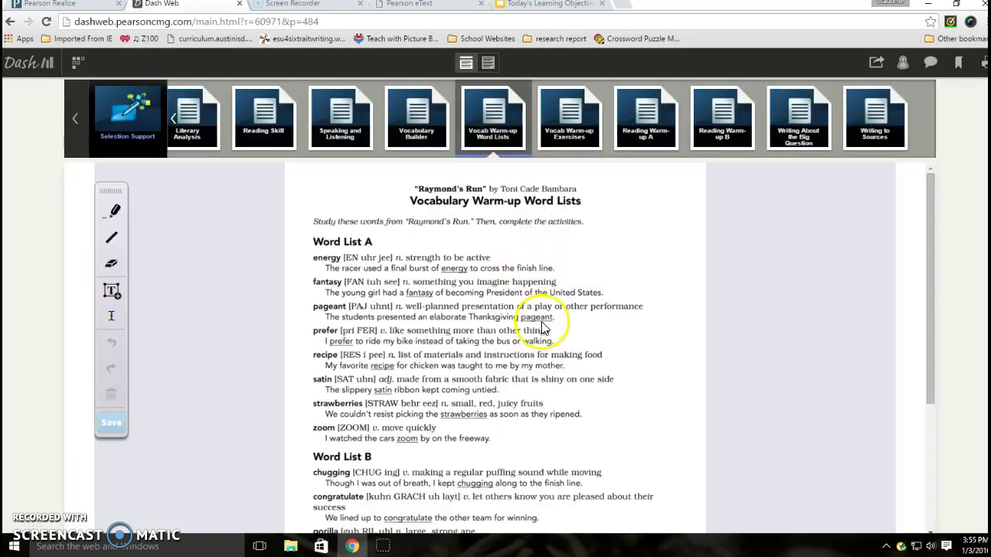
pyautogui.scroll(-1, 563, 368)
pyautogui.scroll(1, 563, 368)
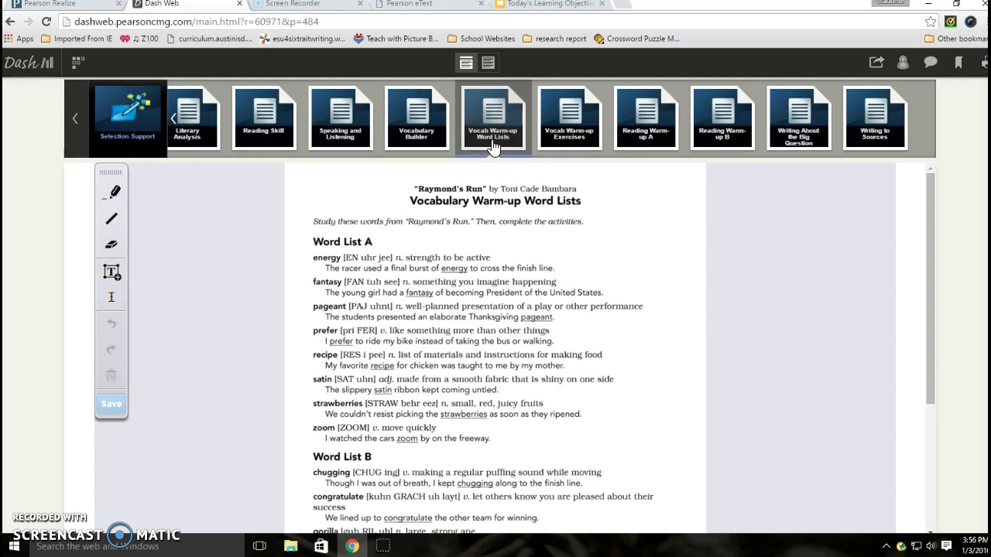
# - Open the Vocab Warm-up Exercises worksheet, start answering blank 1 of Exercise A, and move the text formatting palette off the paragraph
pyautogui.click(570, 135)
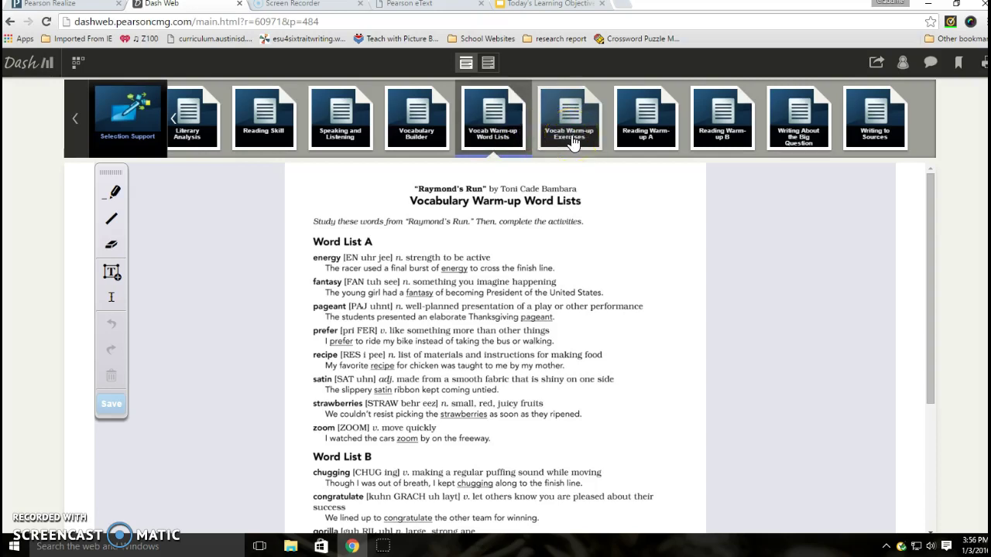
pyautogui.moveTo(572, 144); pyautogui.dragTo(493, 143)
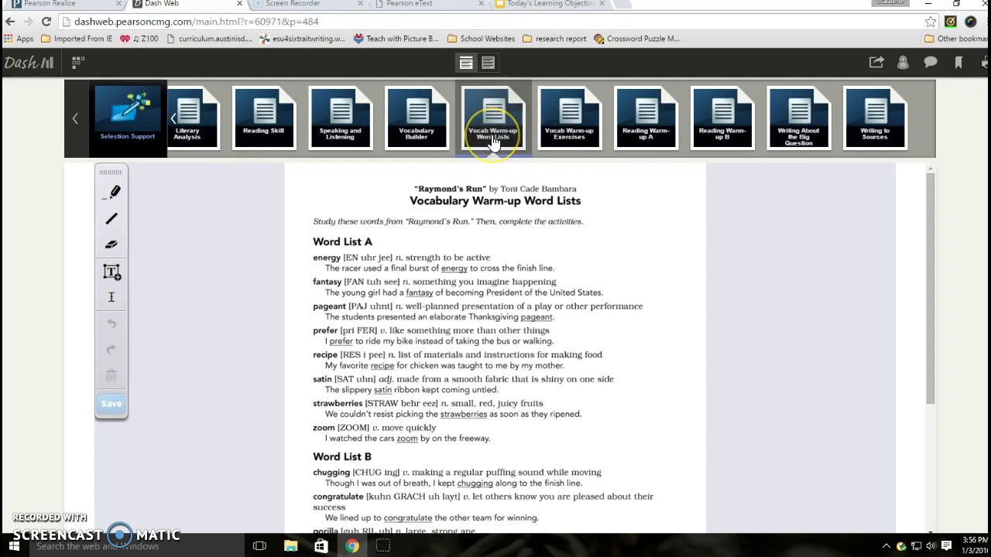
pyautogui.click(569, 141)
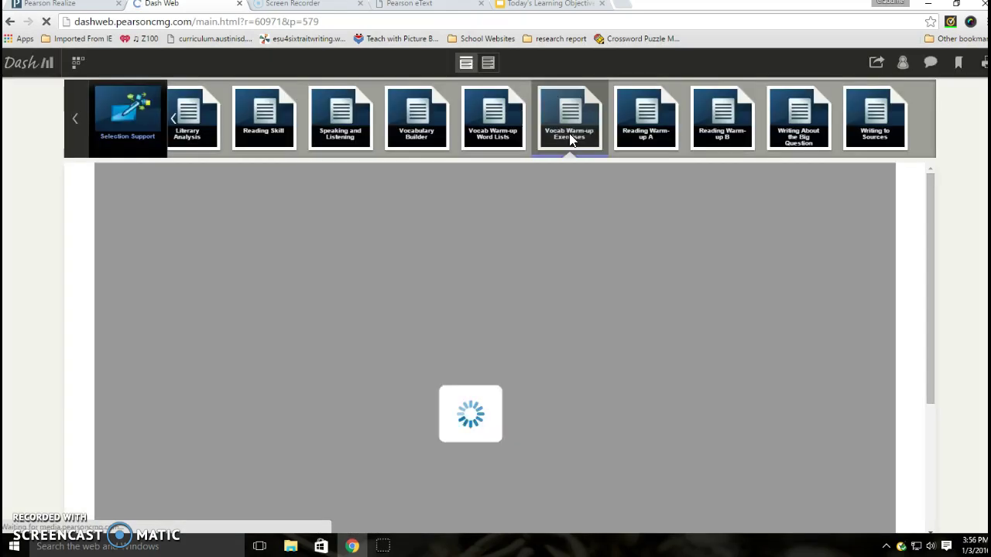
pyautogui.click(562, 275)
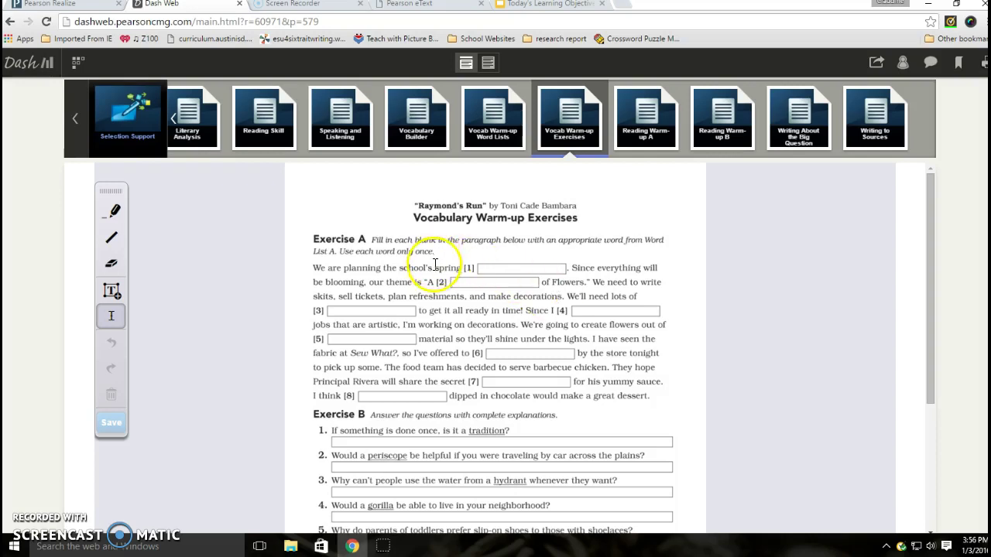
pyautogui.click(482, 269)
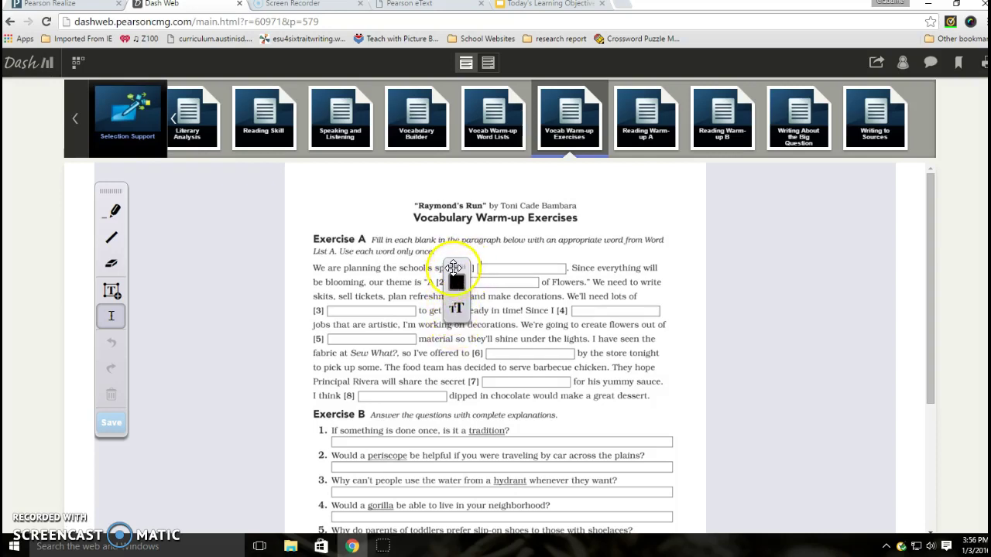
pyautogui.moveTo(448, 266); pyautogui.dragTo(298, 260)
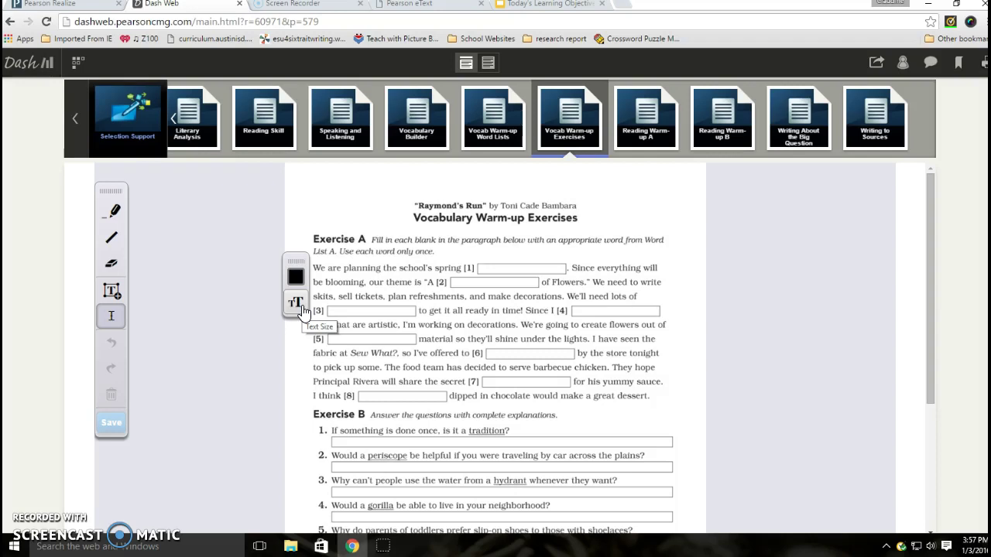
# - Set the answer text colour for blank 1 of Exercise A to blue
pyautogui.click(299, 283)
pyautogui.click(299, 283)
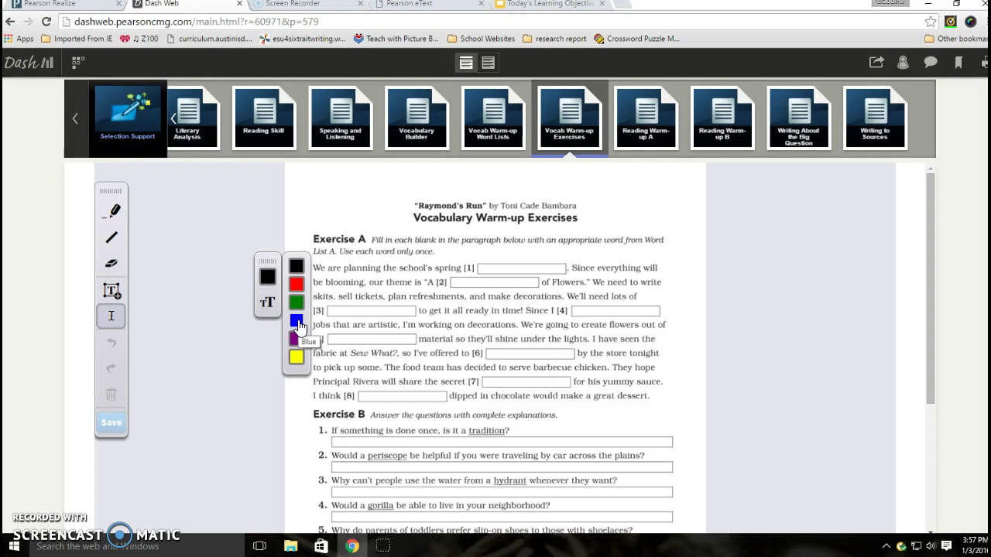
pyautogui.click(296, 359)
pyautogui.click(264, 287)
pyautogui.click(300, 321)
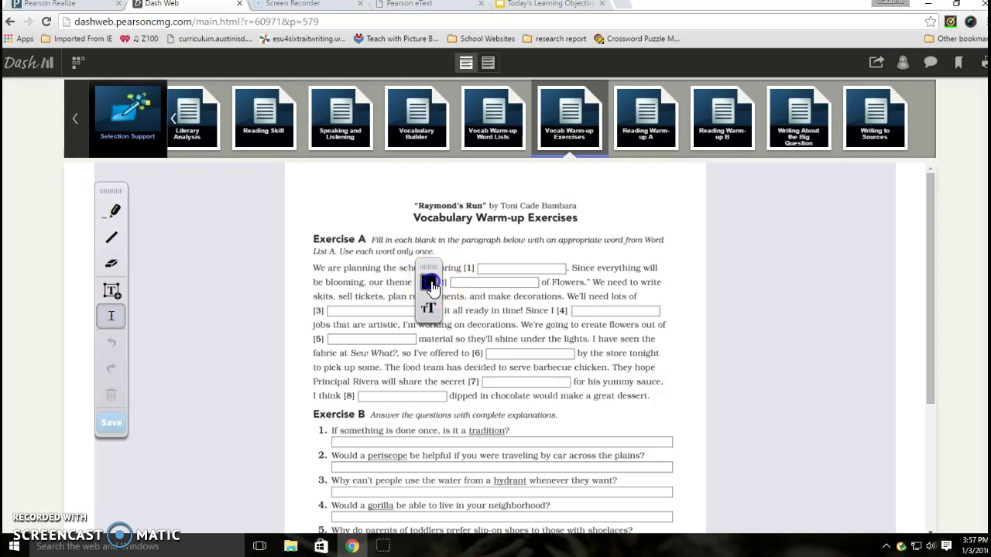
pyautogui.click(430, 282)
pyautogui.click(457, 332)
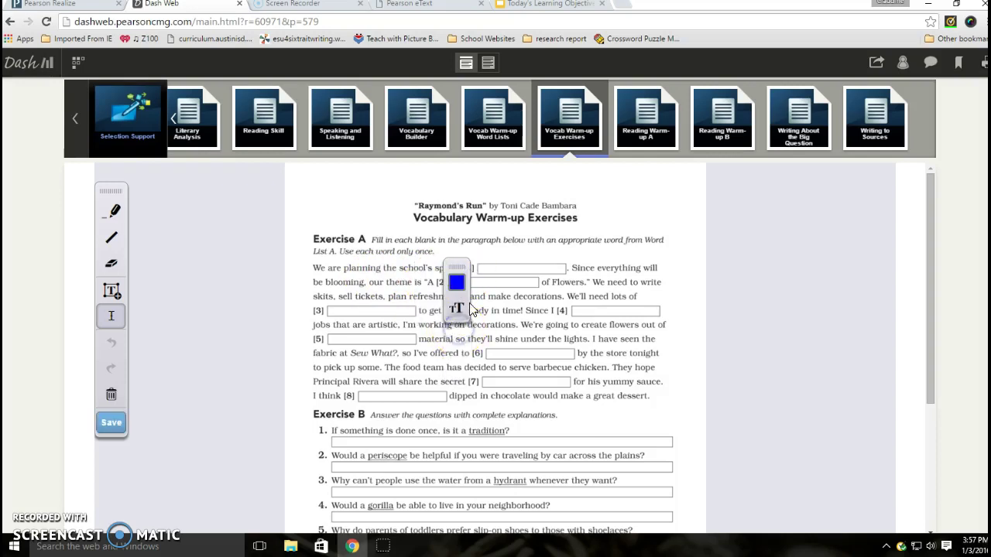
# - Try the small text size with a sample word in blank 1 of Exercise A
pyautogui.click(457, 312)
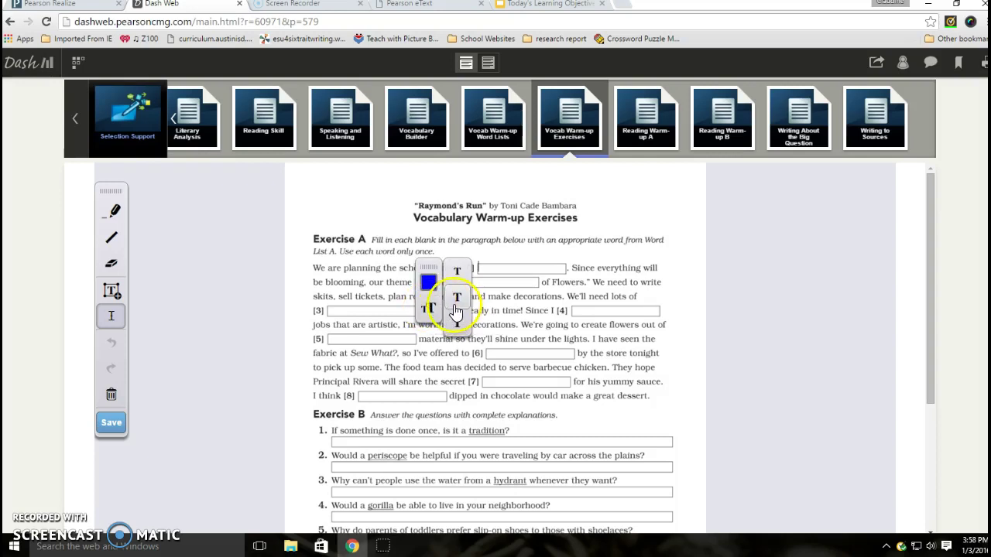
pyautogui.click(457, 301)
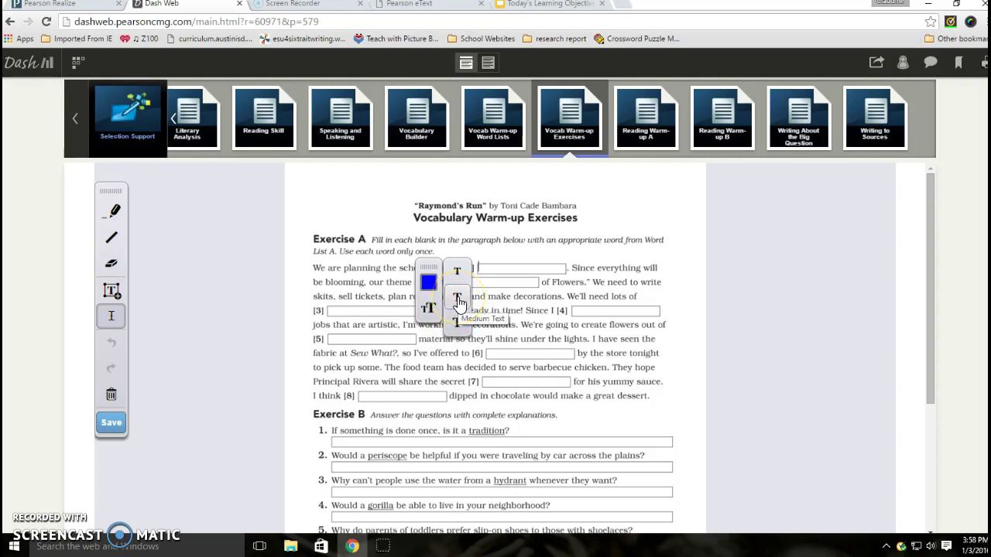
pyautogui.click(458, 274)
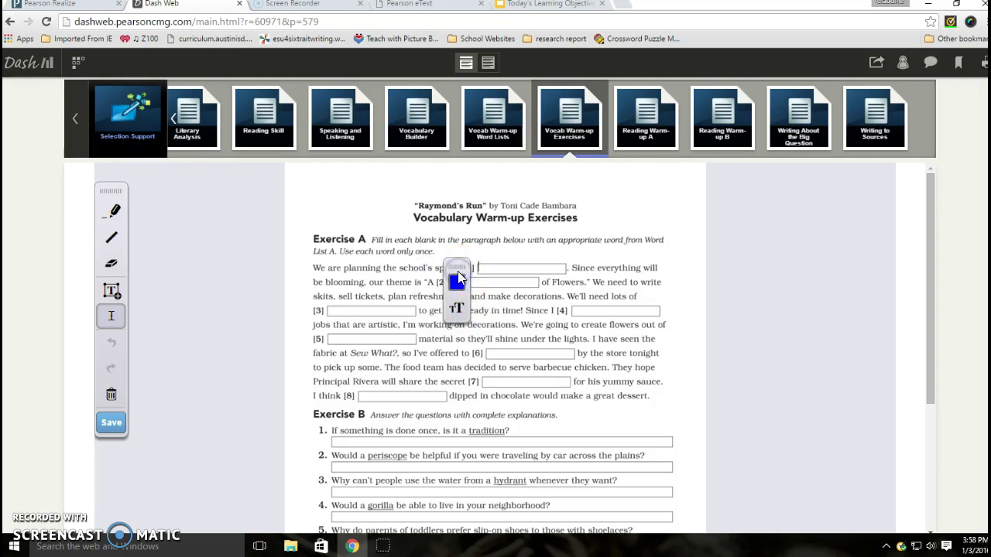
pyautogui.write('Fell')
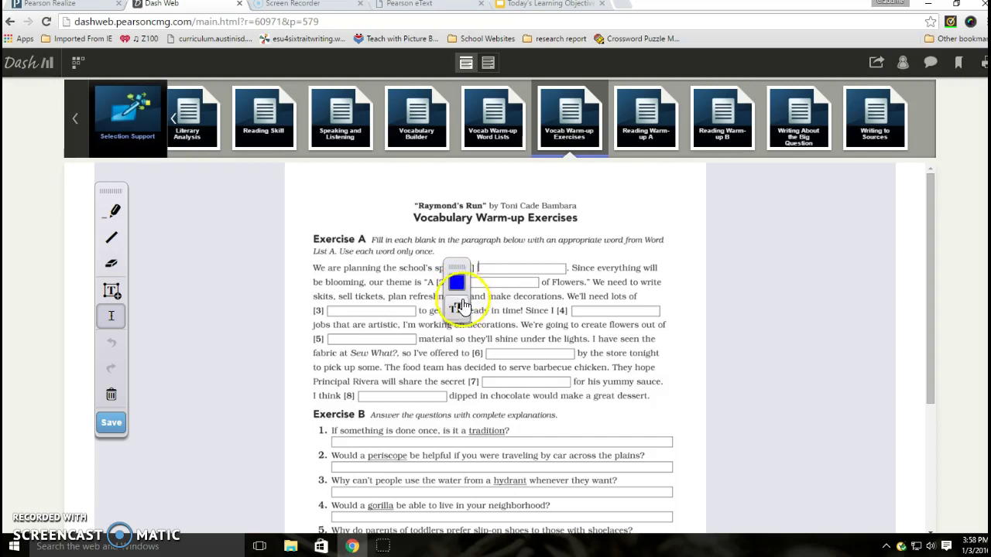
# - Try the medium text size with the sample word "hello" in blank 1 and delete the word
pyautogui.click(456, 307)
pyautogui.click(457, 303)
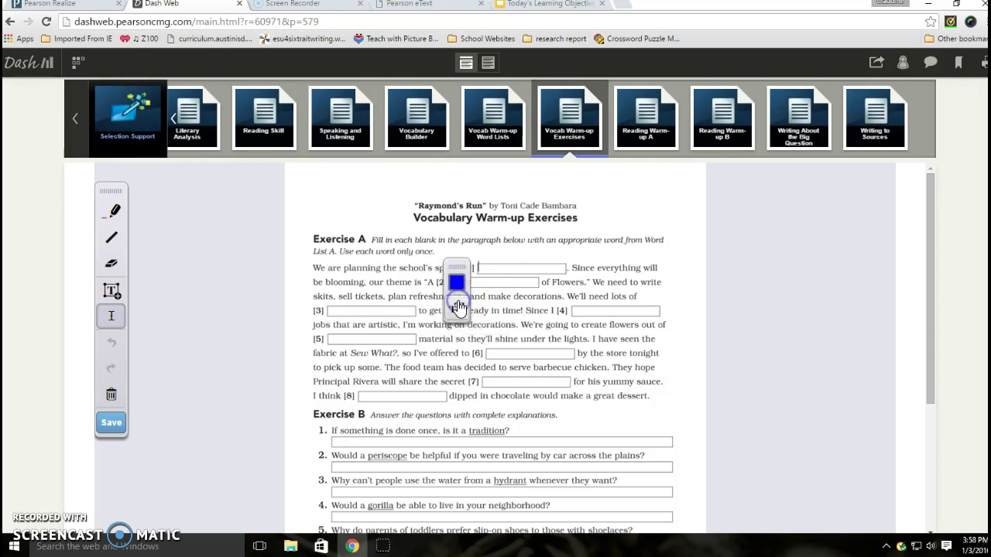
pyautogui.write('hello')
pyautogui.press('BackSpace')
pyautogui.press('BackSpace')
pyautogui.press('BackSpace')
pyautogui.press('BackSpace')
pyautogui.press('BackSpace')
# - Try the large text size with the sample word "hello" in blank 1 and clear the blank
pyautogui.click(457, 308)
pyautogui.click(455, 317)
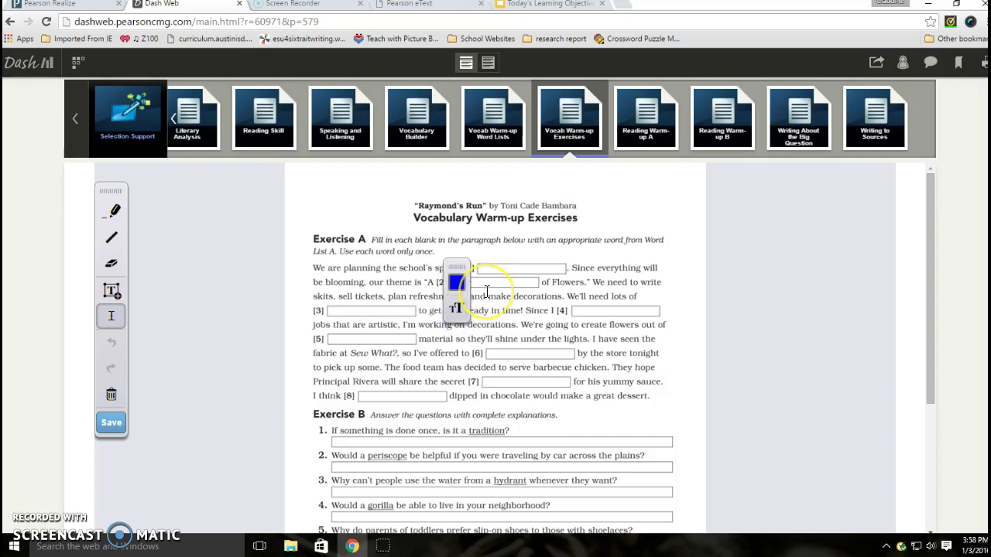
pyautogui.write('hello')
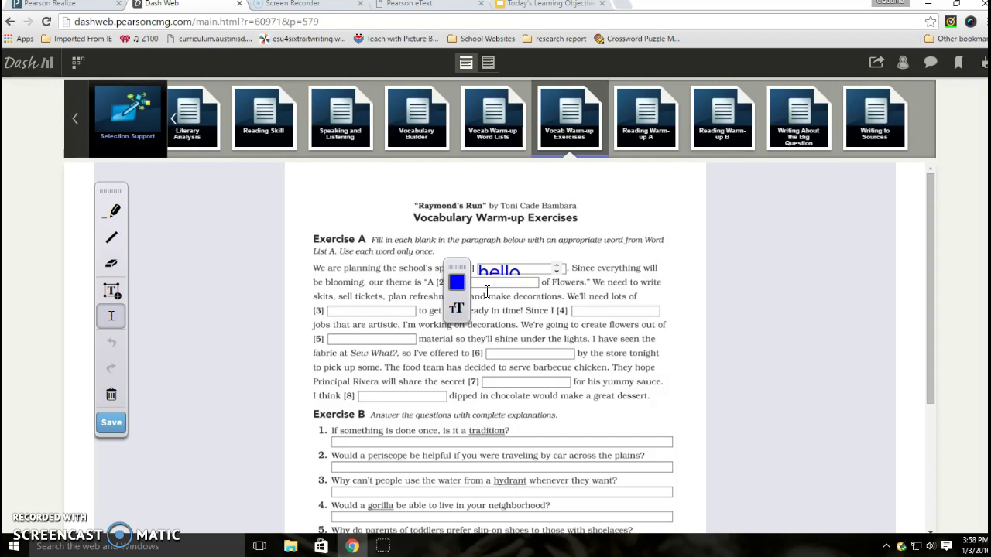
pyautogui.press('BackSpace')
pyautogui.press('BackSpace')
pyautogui.press('BackSpace')
pyautogui.press('BackSpace')
pyautogui.press('BackSpace')
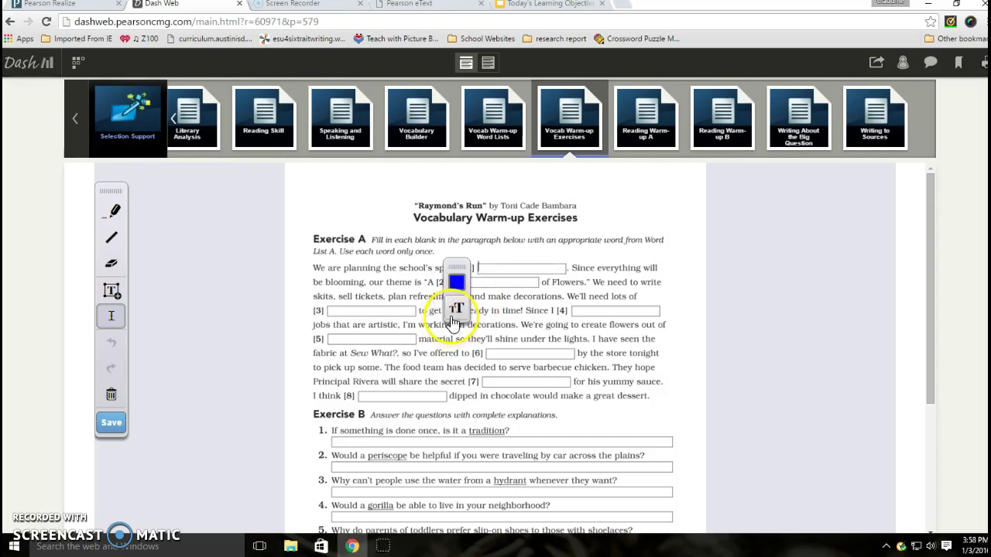
# - Set the answer text size to medium and move the formatting palette into the margin beside Exercise A
pyautogui.click(455, 308)
pyautogui.click(457, 297)
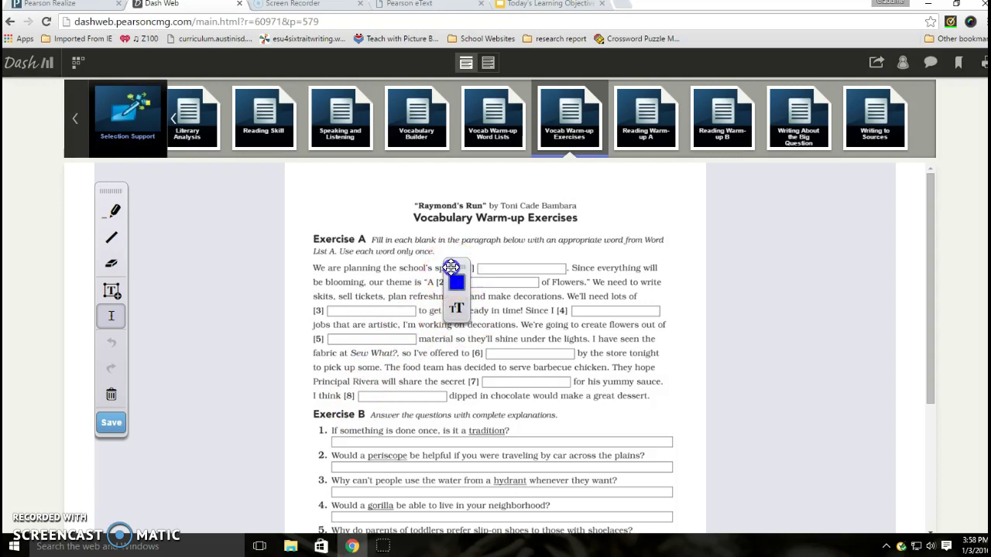
pyautogui.moveTo(452, 265); pyautogui.dragTo(261, 263)
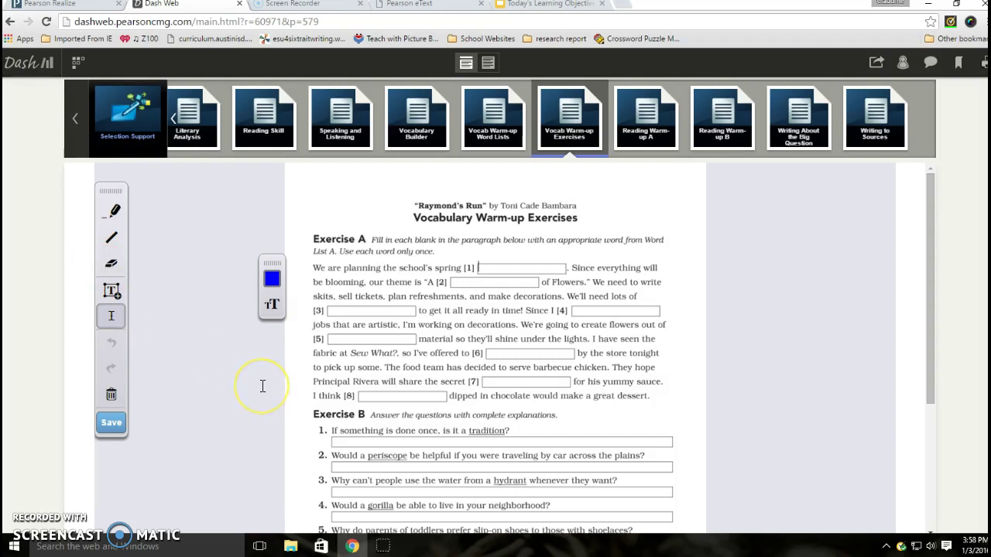
# - Review the Exercise A instructions, and leave the worksheet without saving to view Word List A on the Vocab Warm-up Word Lists page
pyautogui.scroll(-1, 263, 385)
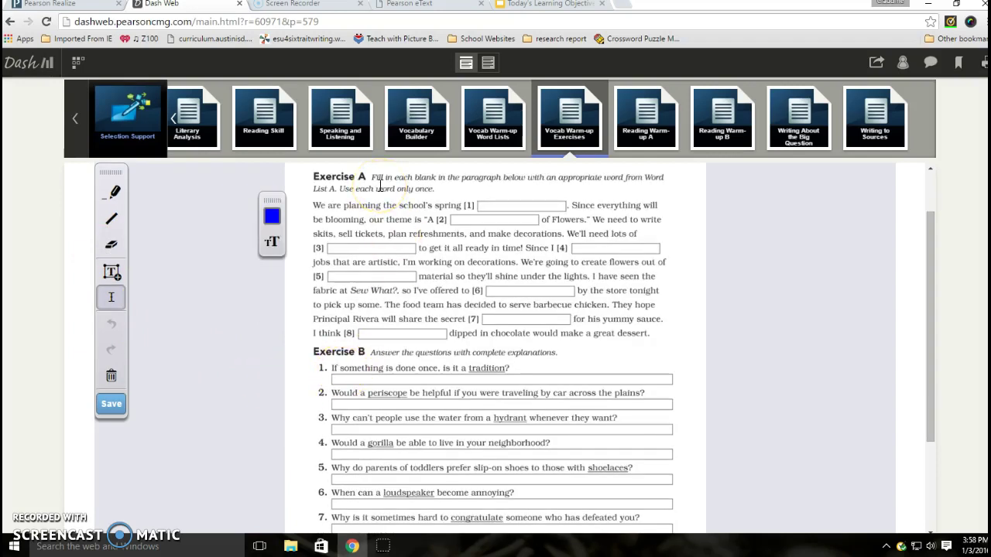
pyautogui.moveTo(380, 186); pyautogui.dragTo(432, 189)
pyautogui.moveTo(432, 189); pyautogui.dragTo(482, 120)
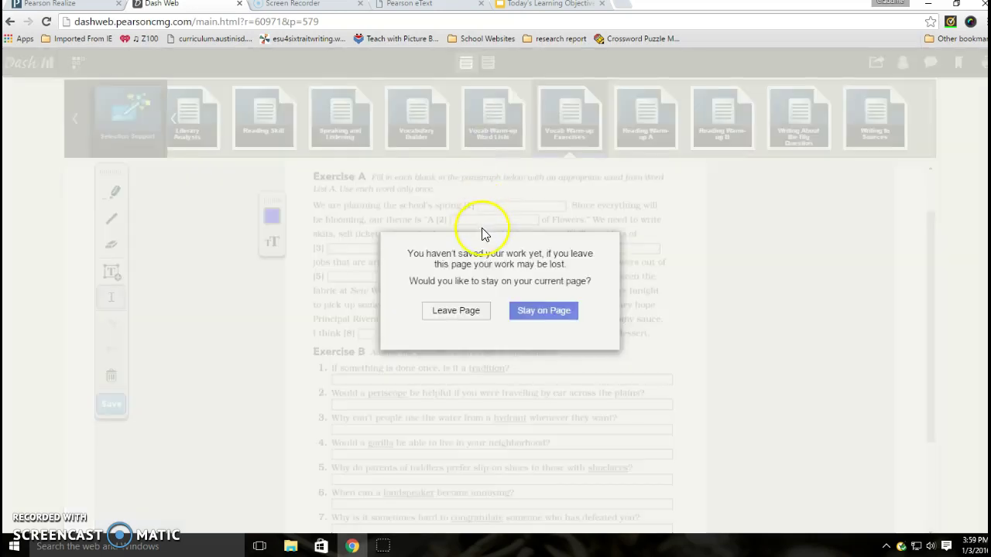
pyautogui.click(461, 312)
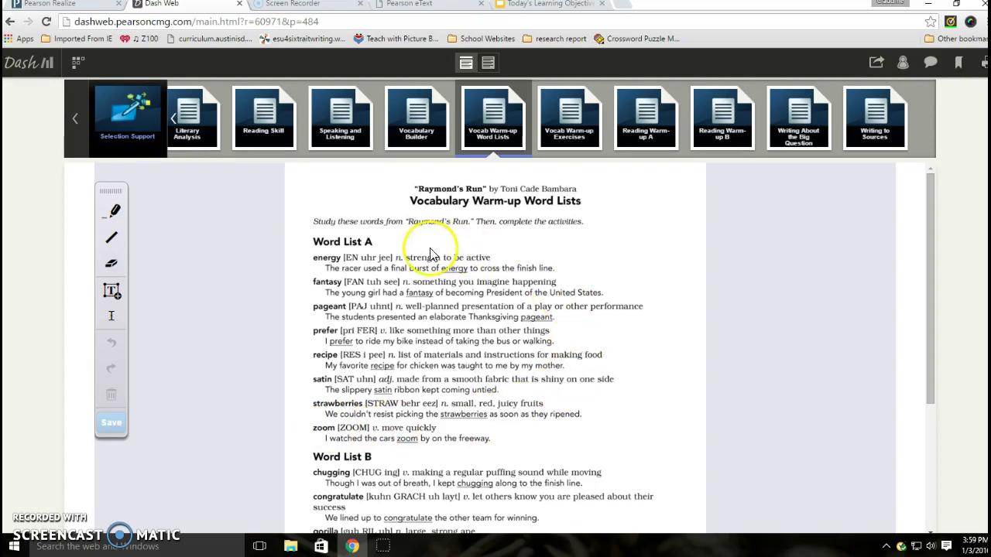
# - Return to the Vocab Warm-up Exercises worksheet and review the Exercise B questions and their underlined vocabulary words
pyautogui.click(571, 136)
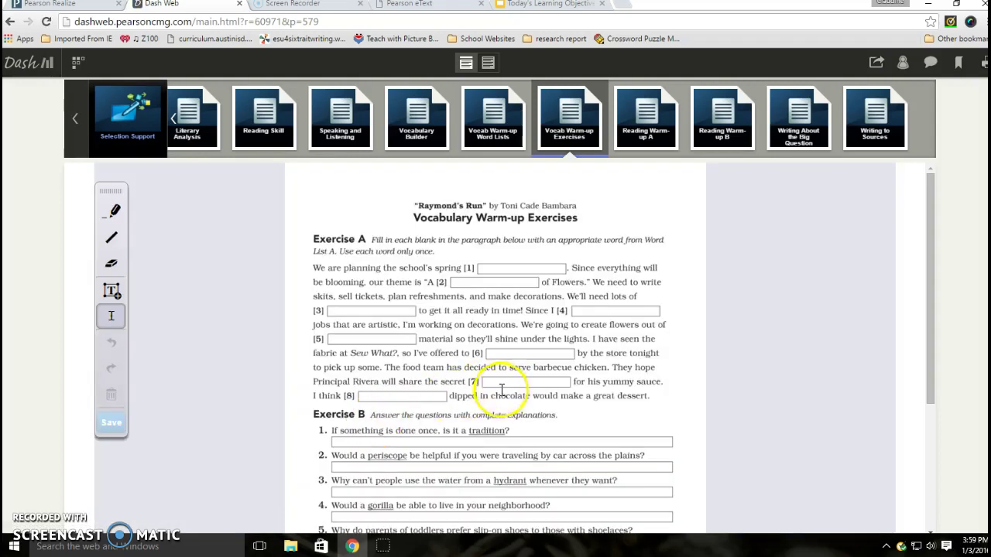
pyautogui.scroll(-2, 480, 391)
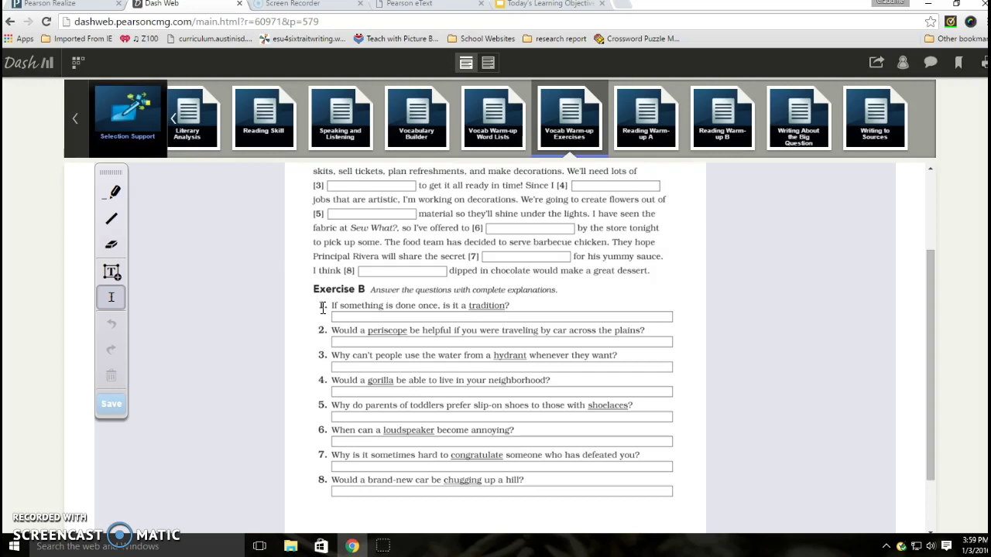
pyautogui.moveTo(474, 305); pyautogui.dragTo(508, 305)
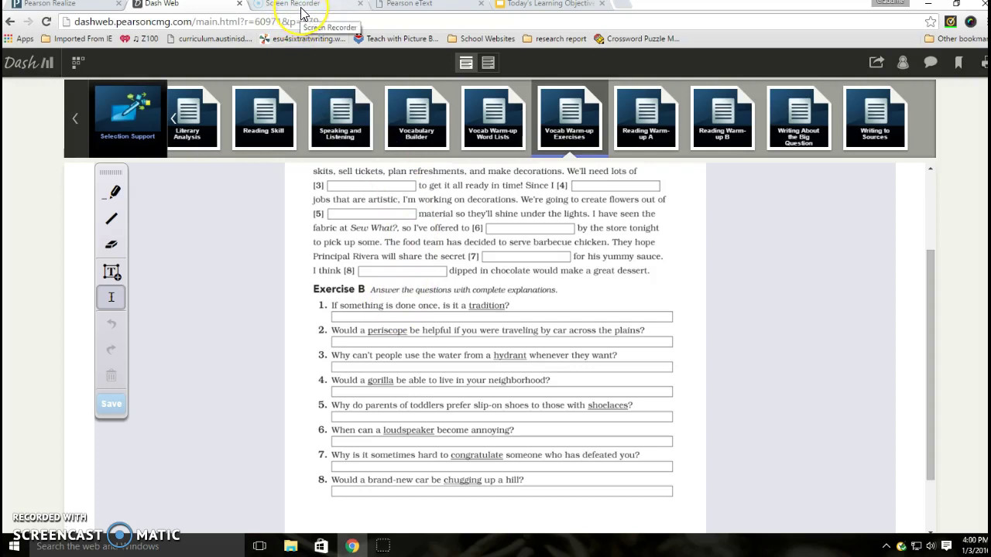
# - Switch to the Pearson eText and examine the Vocabulary words listed on page 20 for "Raymond's Run"
pyautogui.click(387, 9)
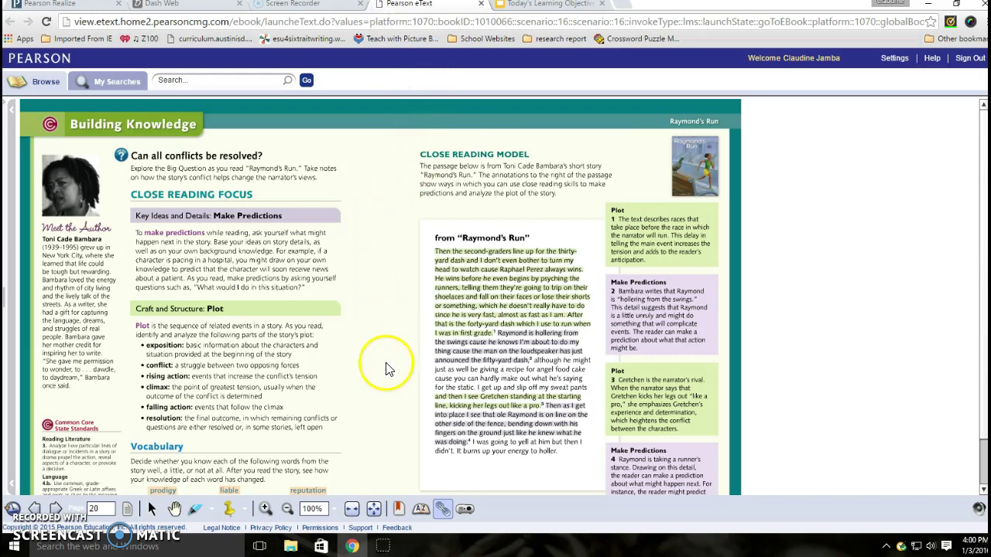
pyautogui.scroll(-1, 387, 368)
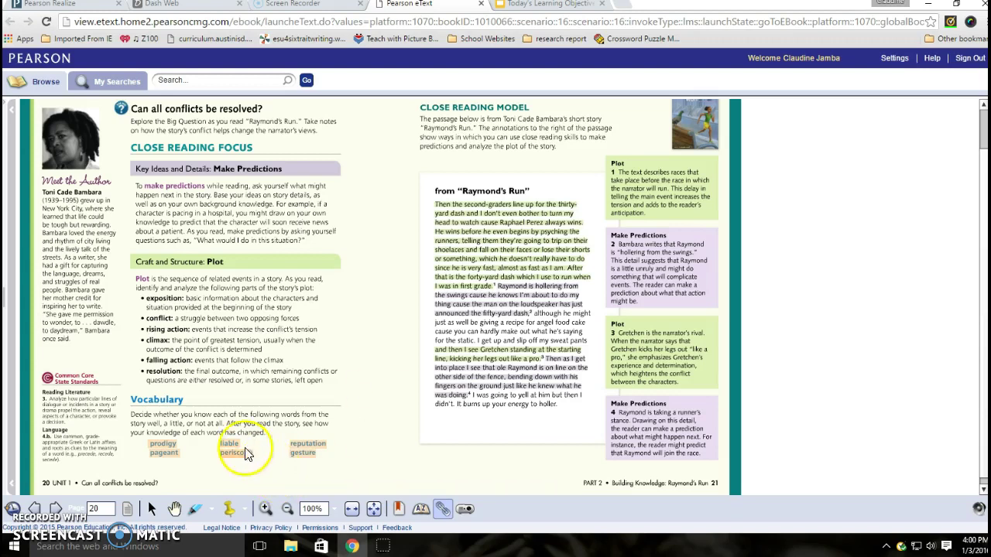
# - Point out the linked vocabulary words on page 20 and the eText glossary, and return to the Exercise B questions in Dash Web
pyautogui.click(197, 457)
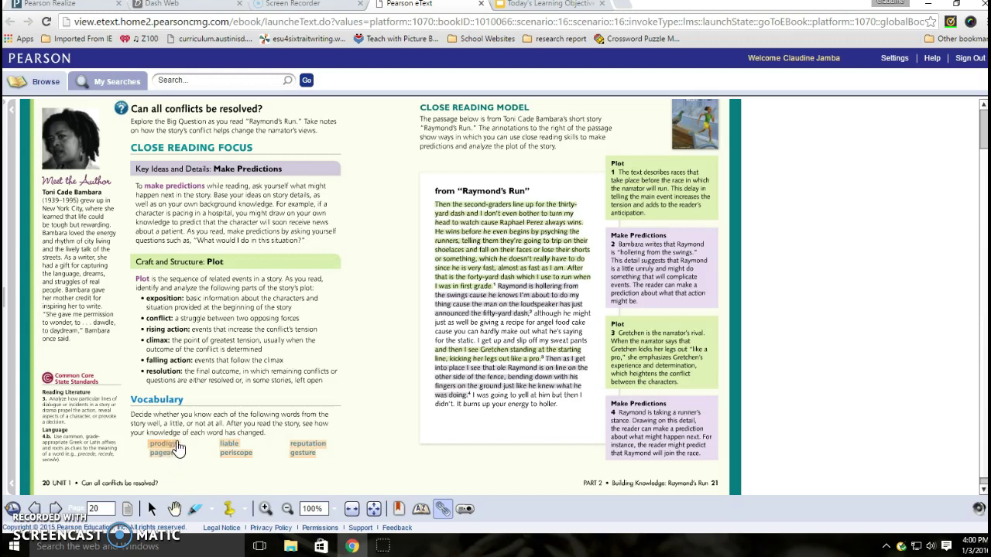
pyautogui.click(222, 446)
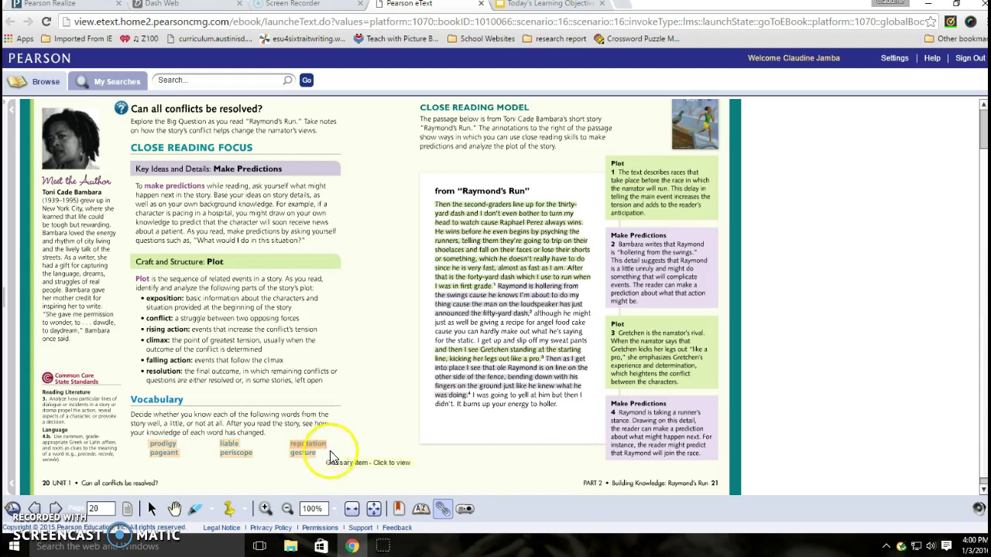
pyautogui.click(419, 509)
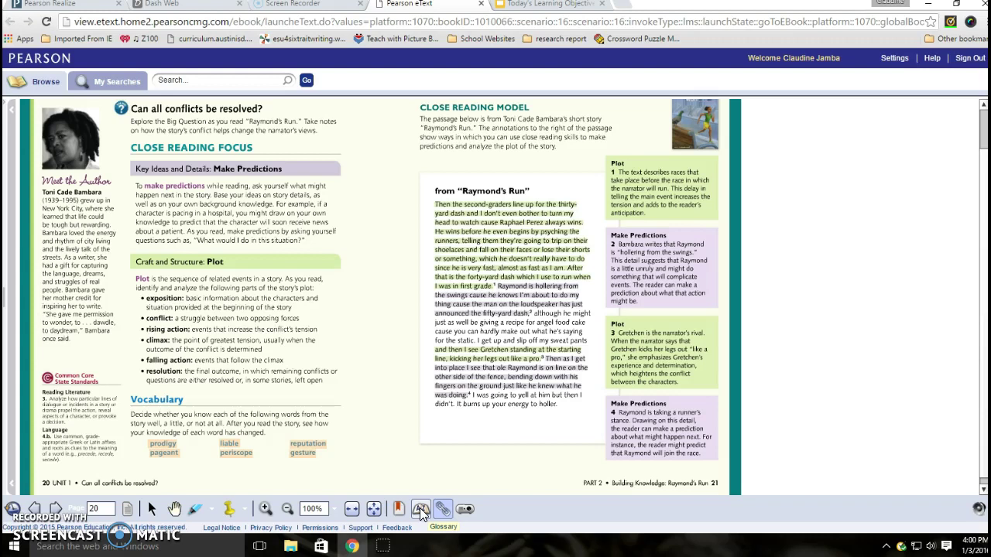
pyautogui.click(409, 455)
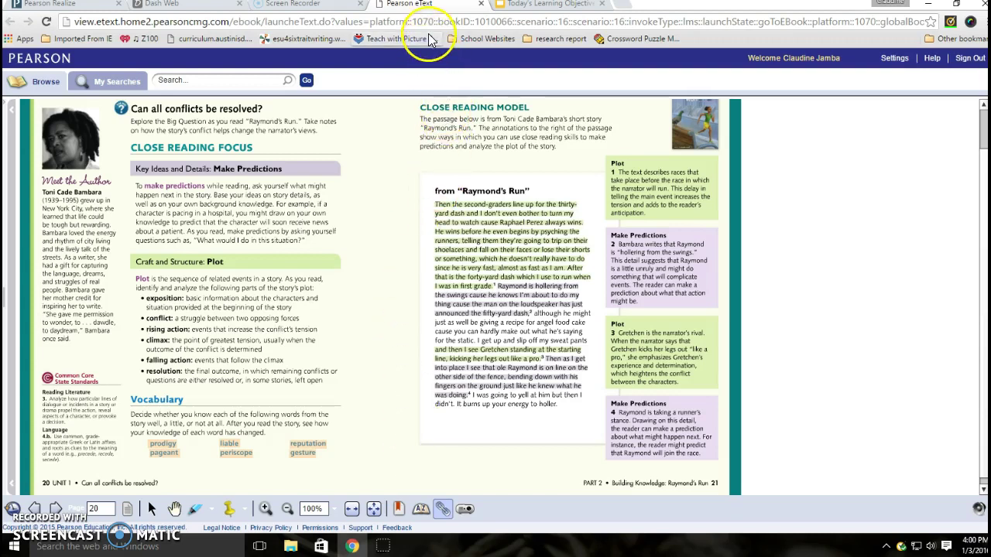
pyautogui.click(183, 6)
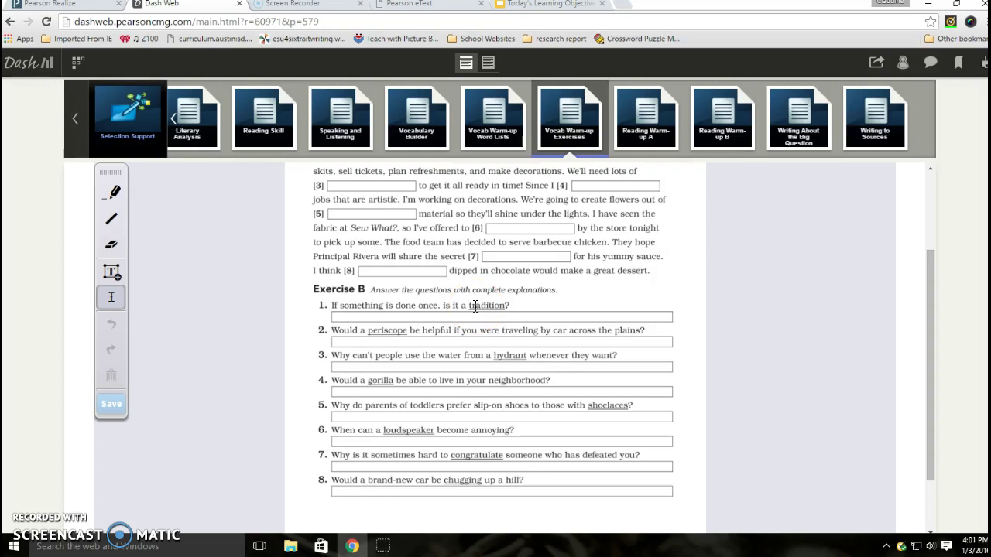
# - Switch to the Today's Learning Objectives presentation in Google Slides and review the slides on the Greek root -scope- and its related words
pyautogui.click(522, 7)
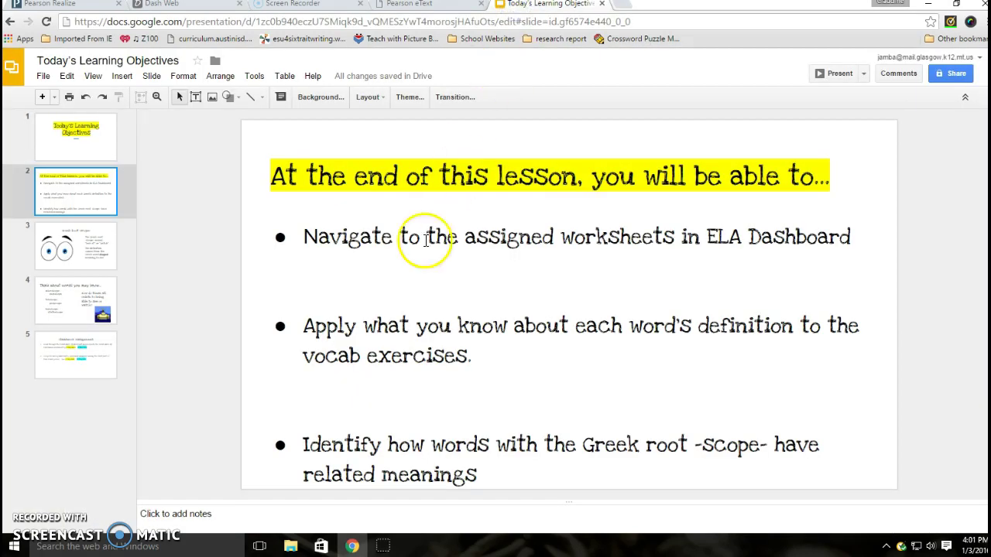
pyautogui.click(87, 260)
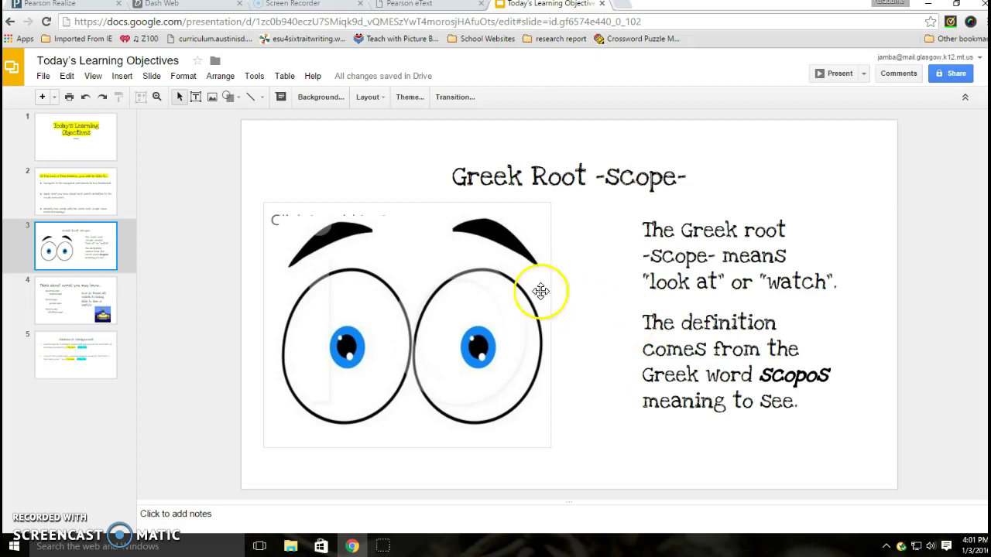
pyautogui.click(74, 304)
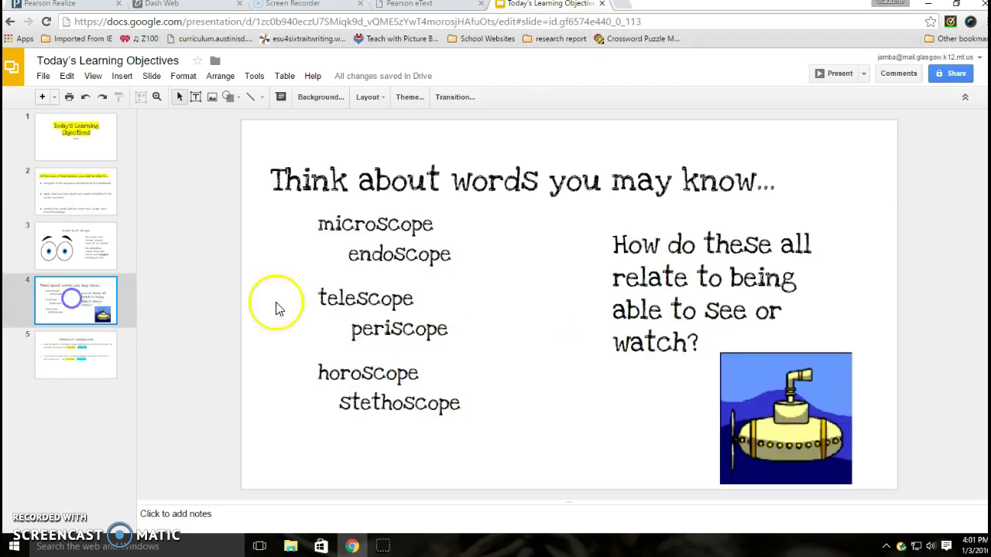
pyautogui.click(471, 349)
# - Show the Classwork Assignment slide and review both assignments with their B Day and A Day due dates
pyautogui.click(85, 370)
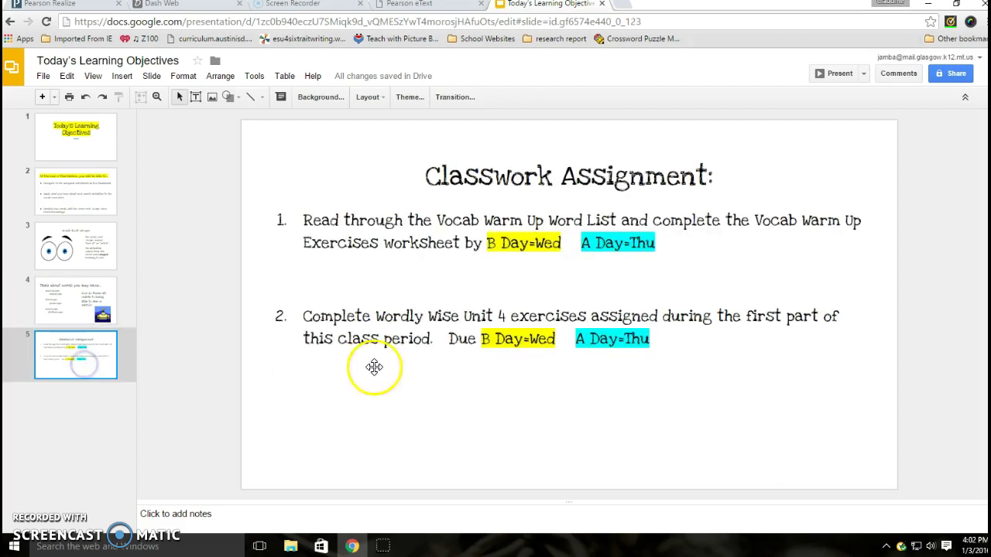
pyautogui.click(491, 360)
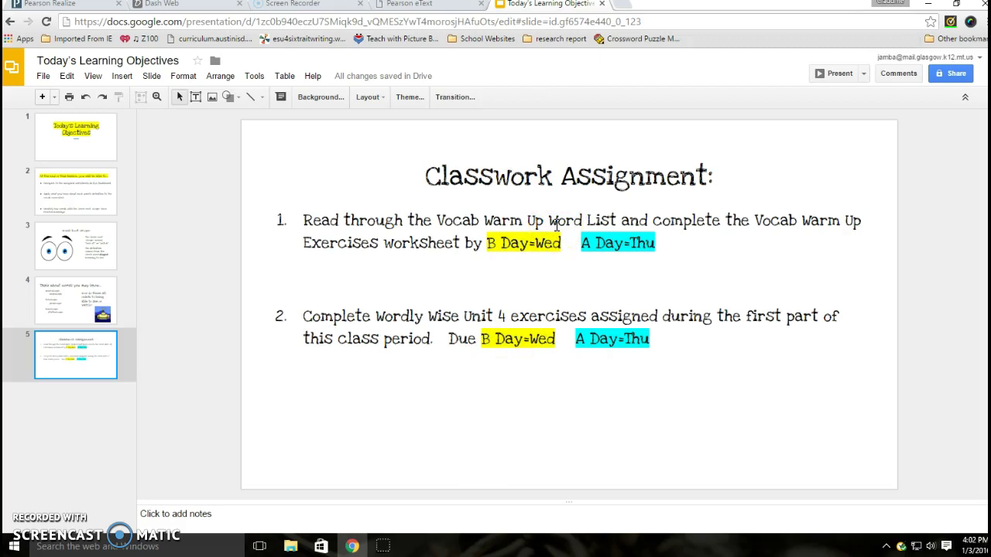
pyautogui.click(493, 260)
pyautogui.click(553, 256)
pyautogui.click(493, 347)
pyautogui.click(604, 353)
pyautogui.click(575, 382)
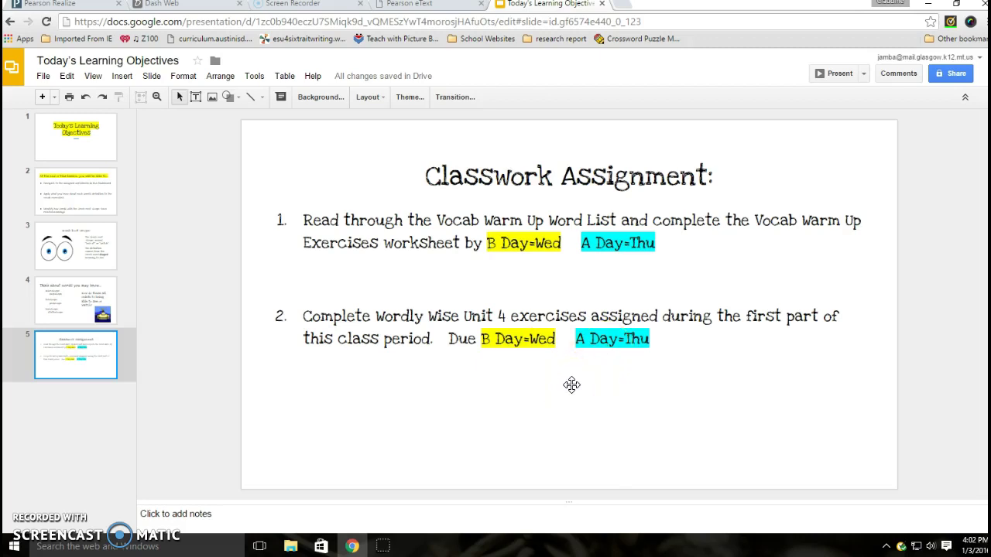